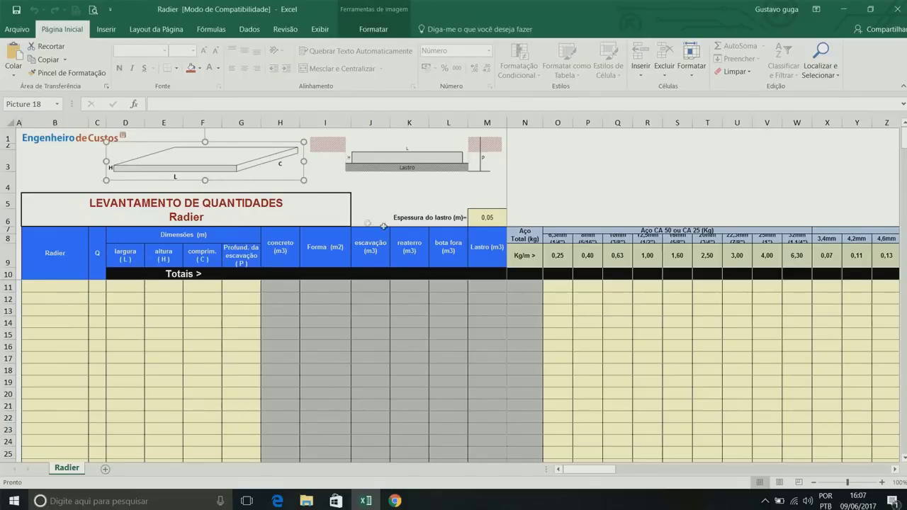
Step: Set the blinding layer thickness (Espessura do lastro) to 0,07 m
left_click(487, 220)
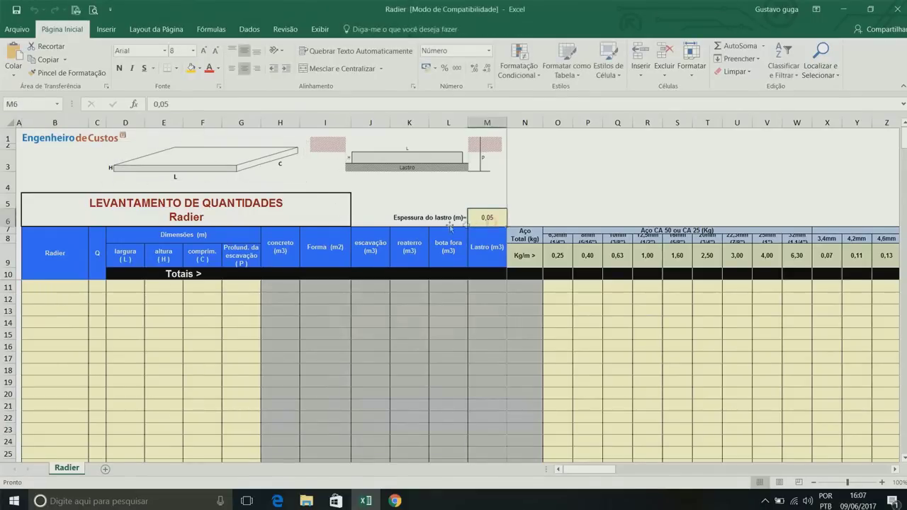
double_click(489, 218)
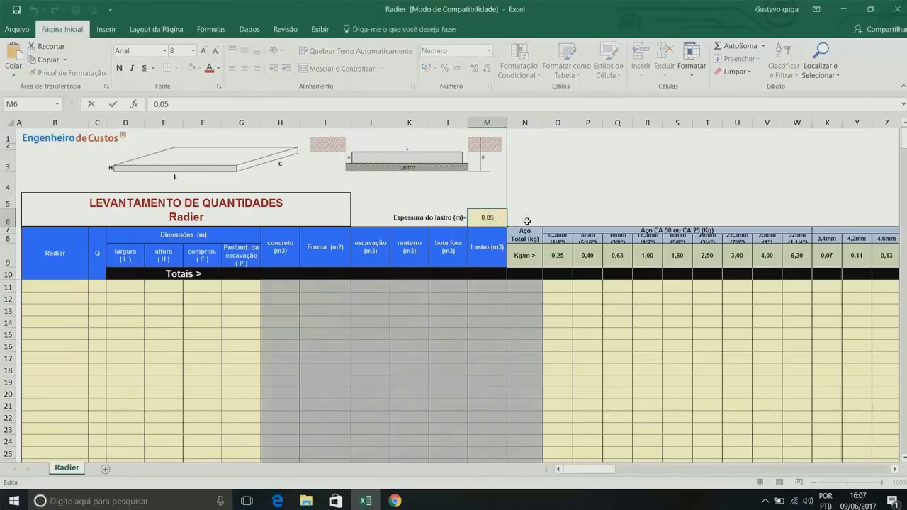
key("BackSpace")
type("7")
key("Return")
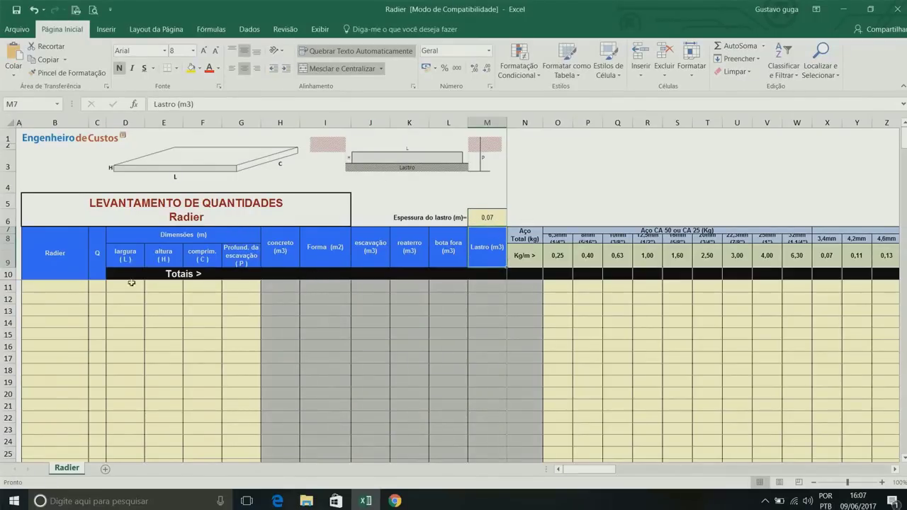
Step: Enter the first radier in row 11 with the name R1 - Exemplo and a quantity of 1
left_click(72, 288)
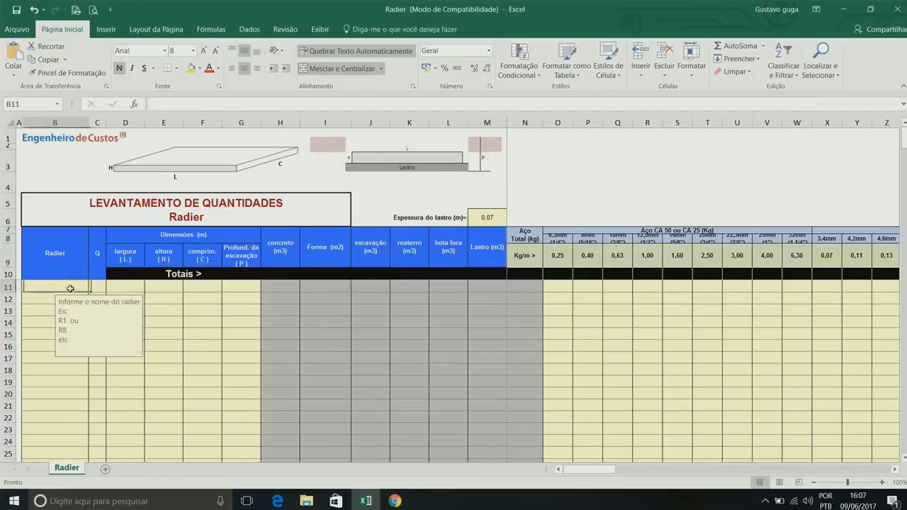
type("R!")
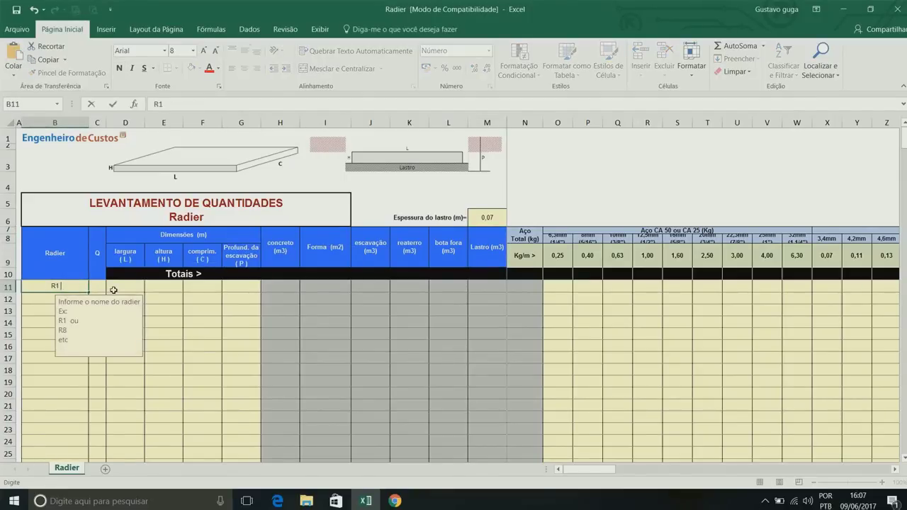
type(" - Exemplo")
key("ctrl+Return")
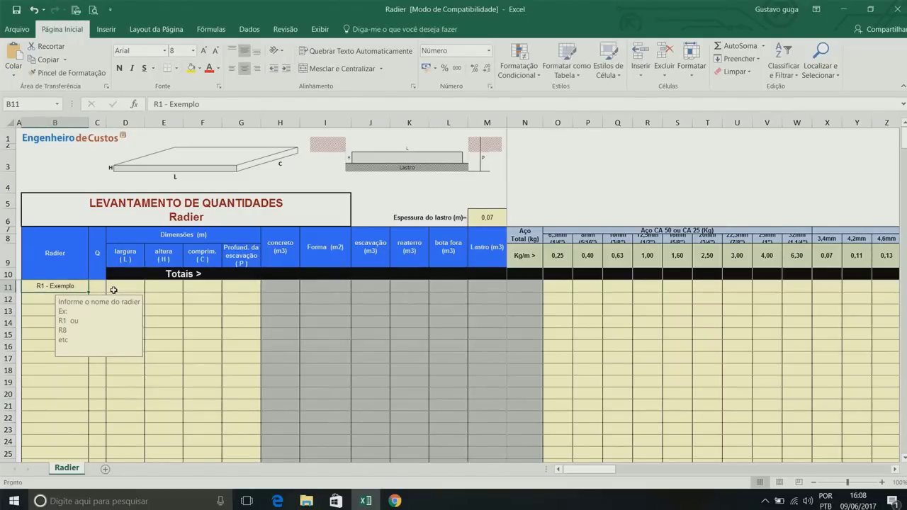
key("Tab")
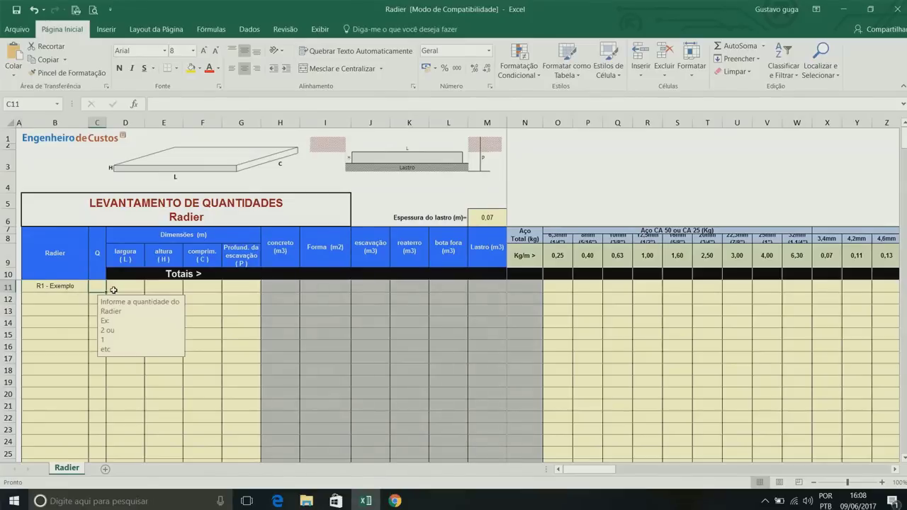
type("1")
key("Tab")
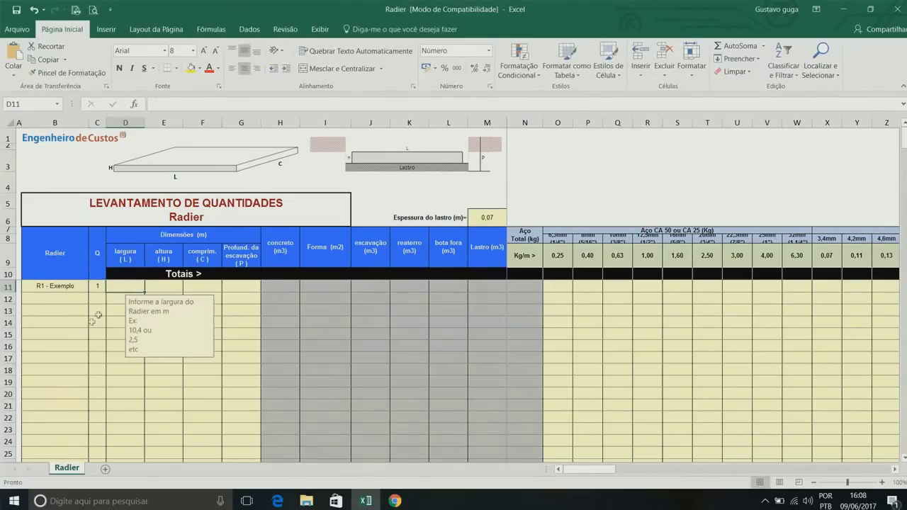
Step: Try a quantity of 15 for R1 - Exemplo and restore it to 1
left_click(98, 284)
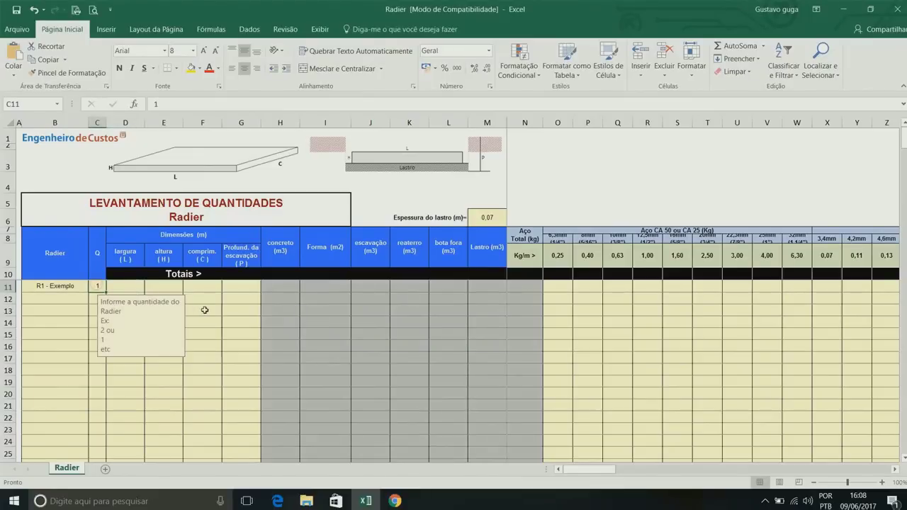
type("15")
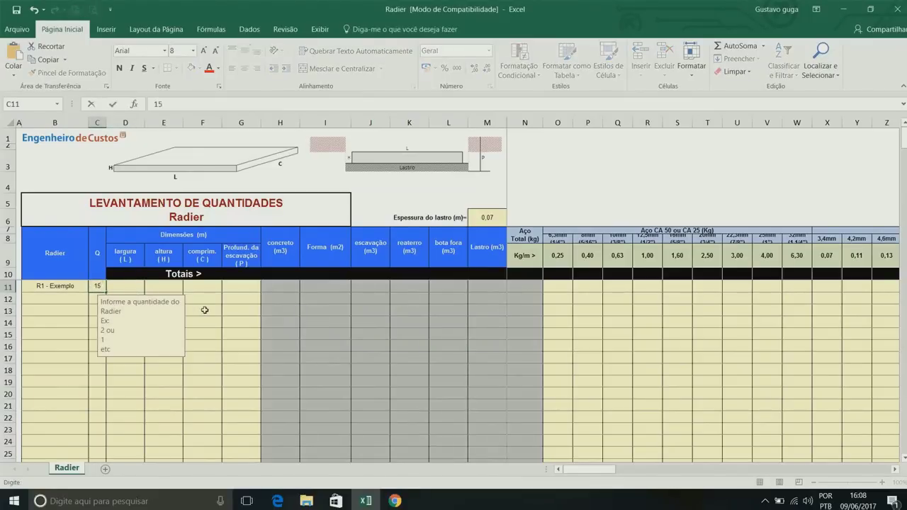
key("Return")
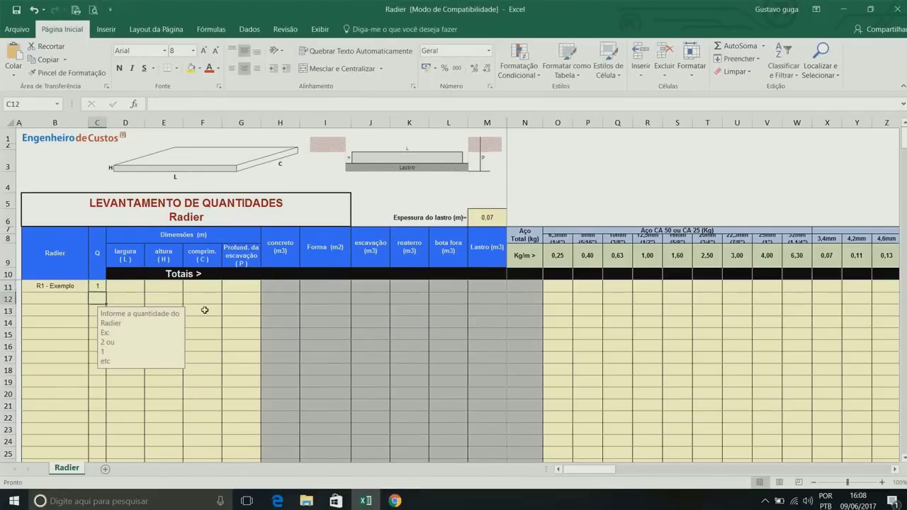
Step: Set the width (largura) of R1 - Exemplo to 7 m
key("Up")
key("Right")
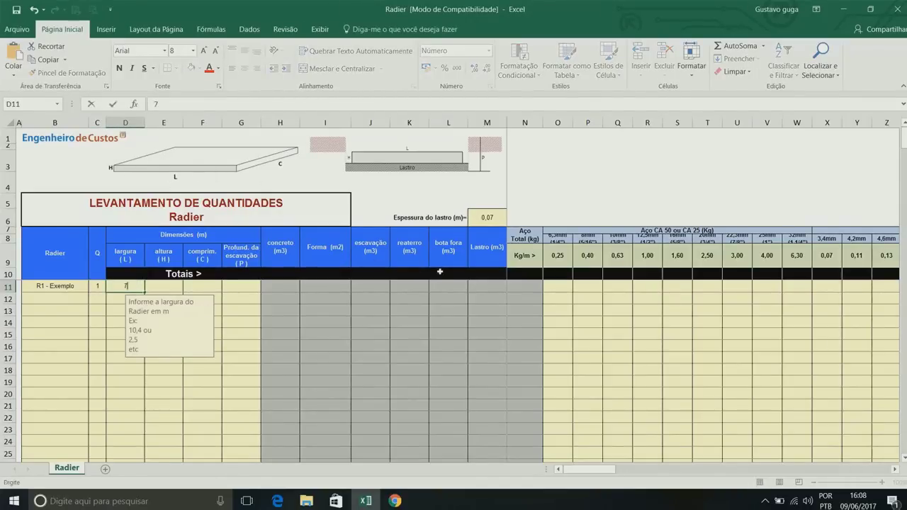
type("7")
key("Right")
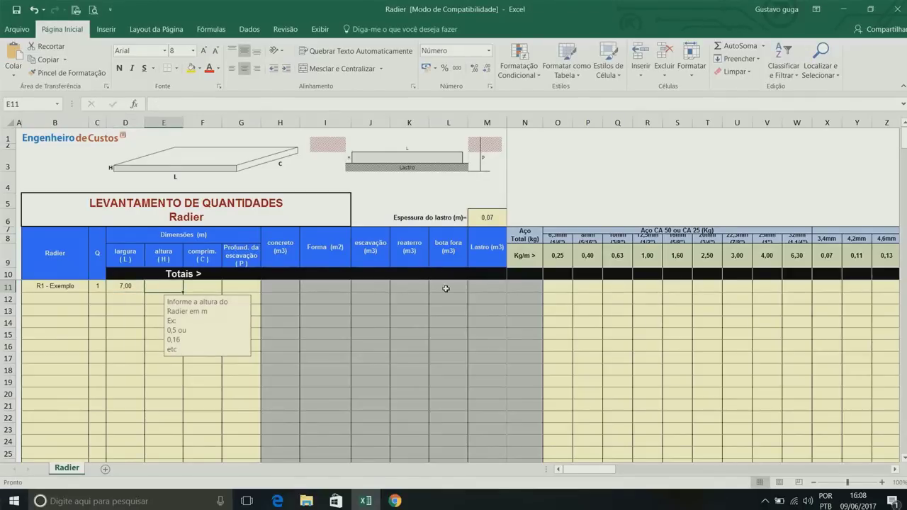
Step: Set the height (altura) of R1 - Exemplo to 0,12 m
type(",012")
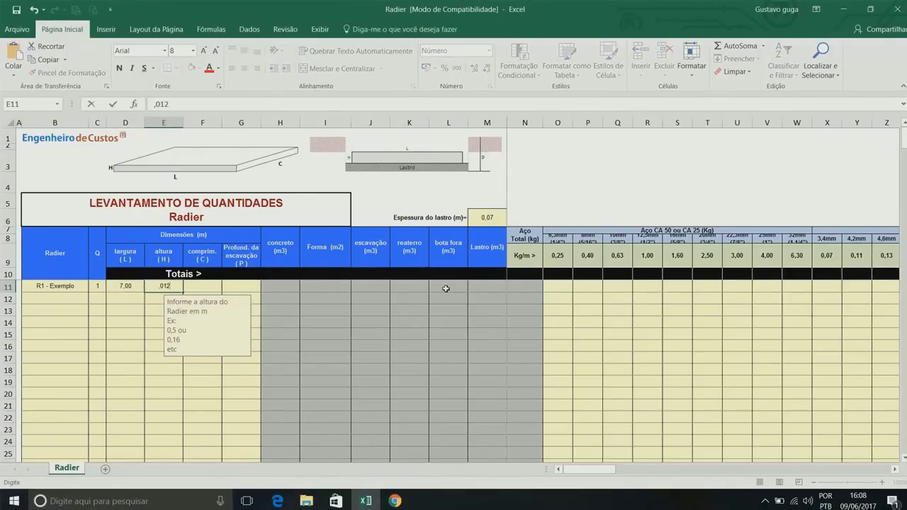
key("ctrl+Return")
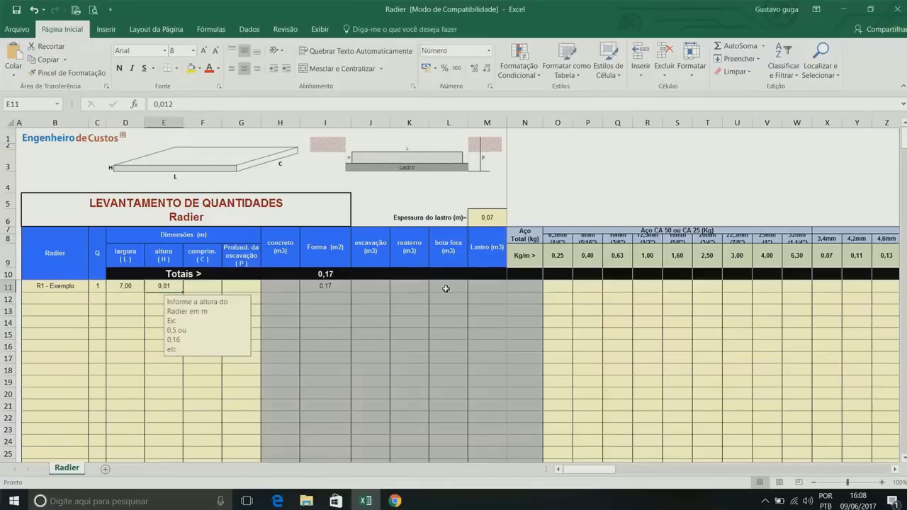
type(",1")
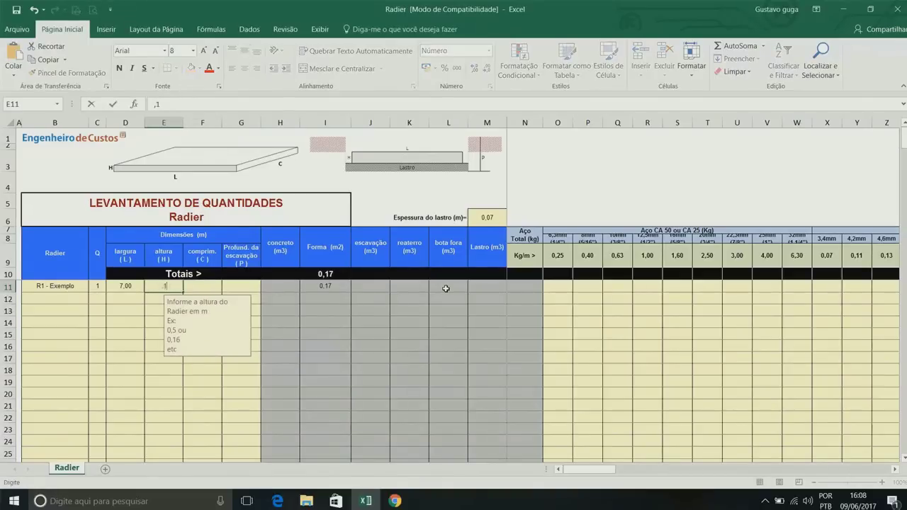
type("2")
key("Tab")
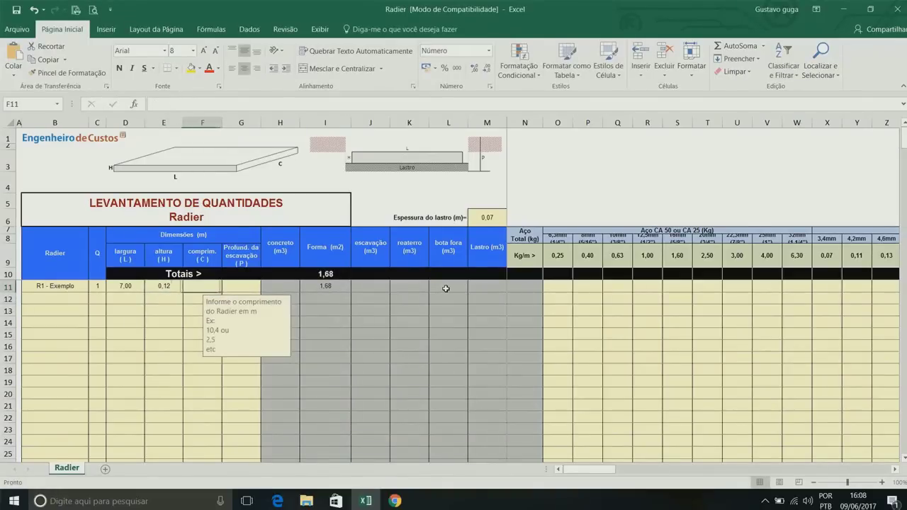
key("Left")
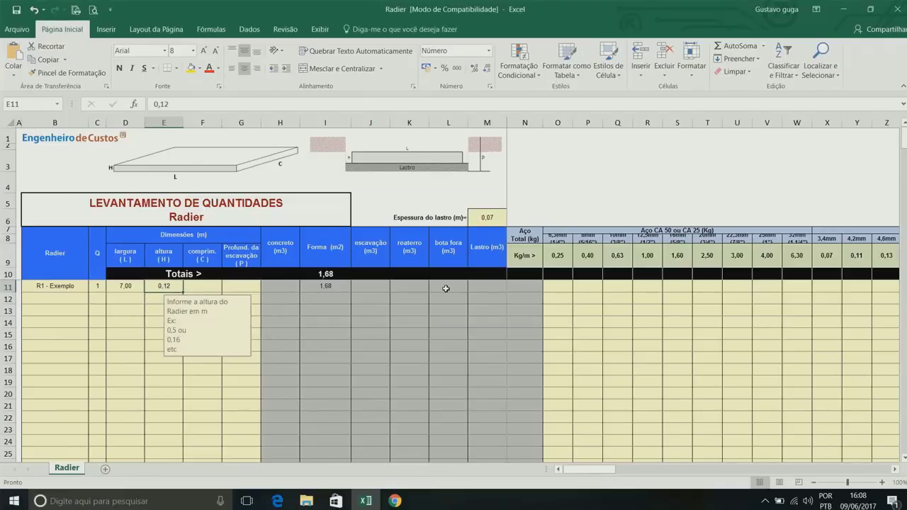
Step: Set the length (comprimento) of R1 - Exemplo to 12 m
key("Right")
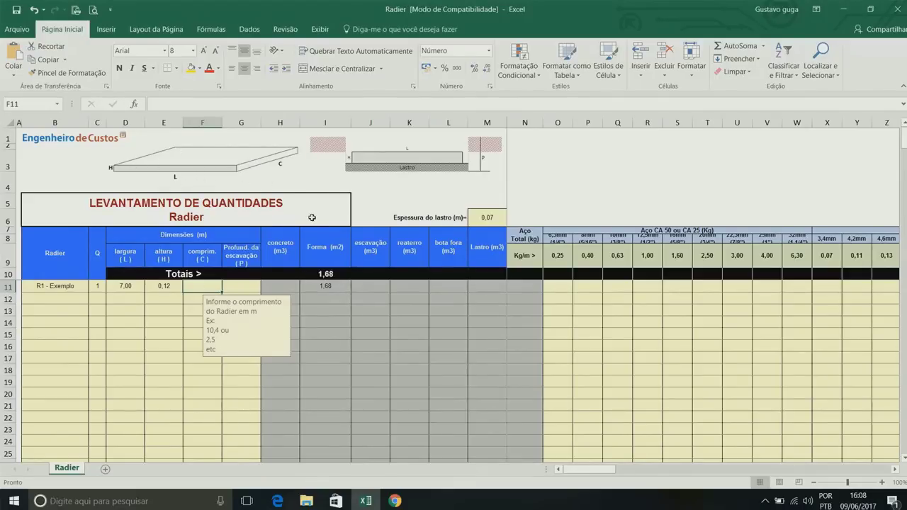
type("12")
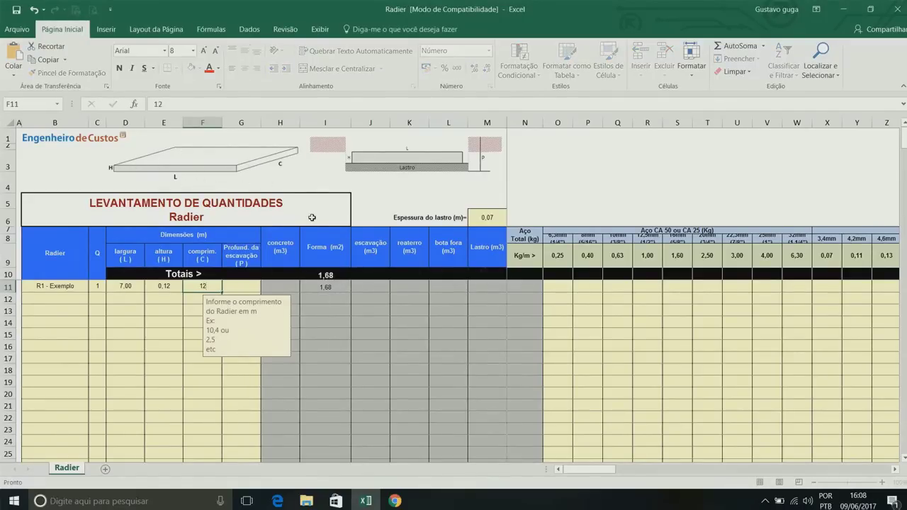
key("Tab")
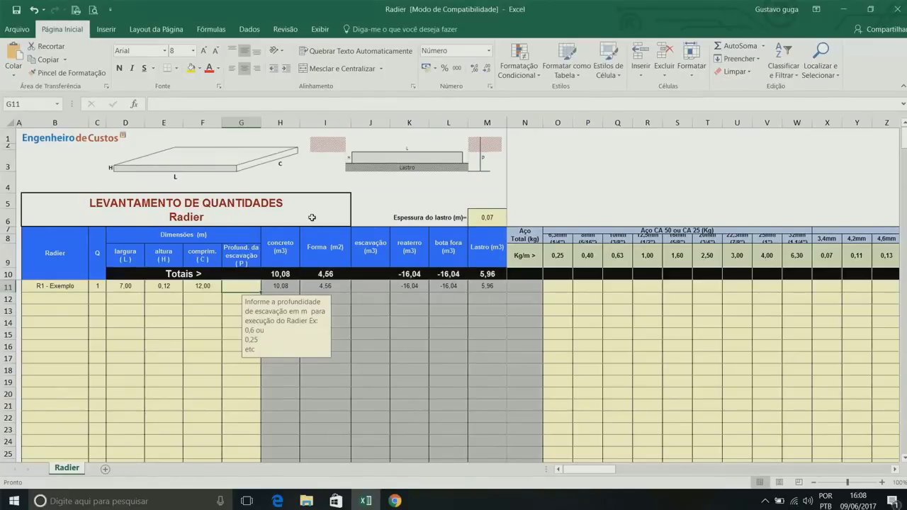
Step: Set the excavation depth (Profund. da escavação) of R1 - Exemplo to 0,3 m
key("shift+Tab")
key("shift+Tab")
key("shift+Tab")
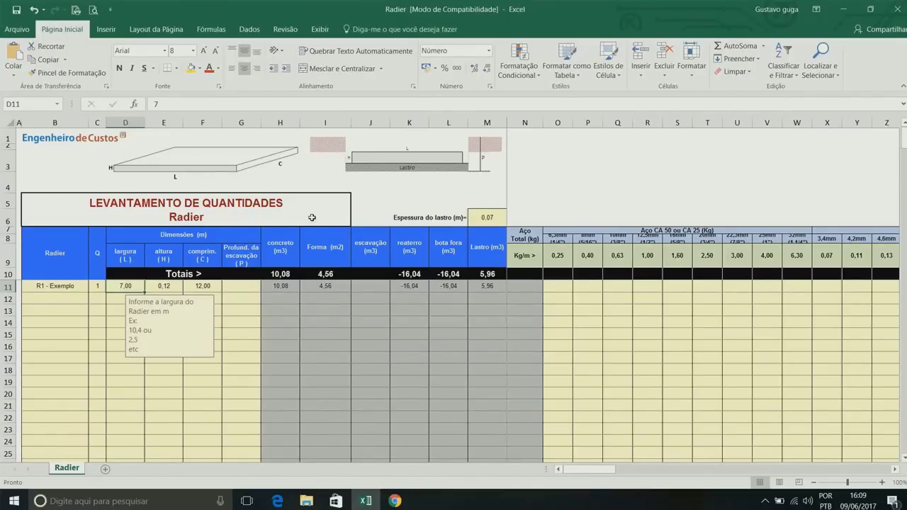
key("Tab")
key("Tab")
key("Tab")
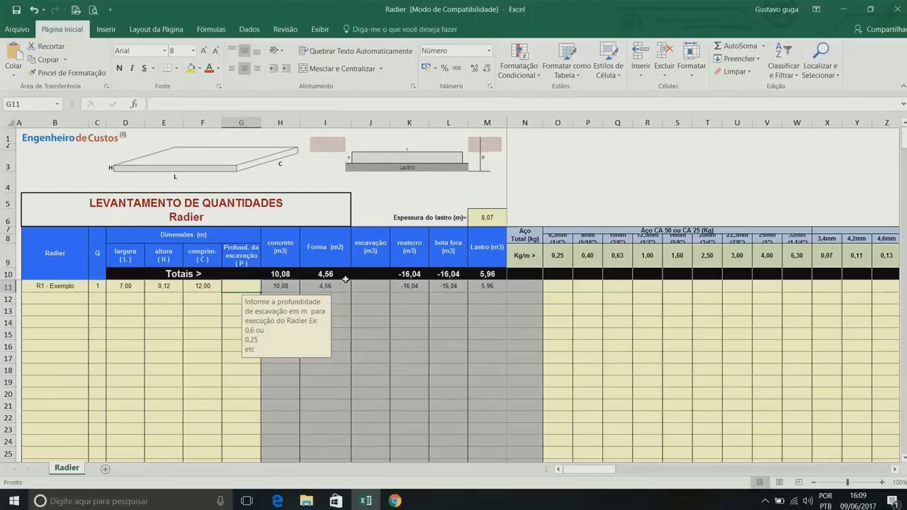
type(",")
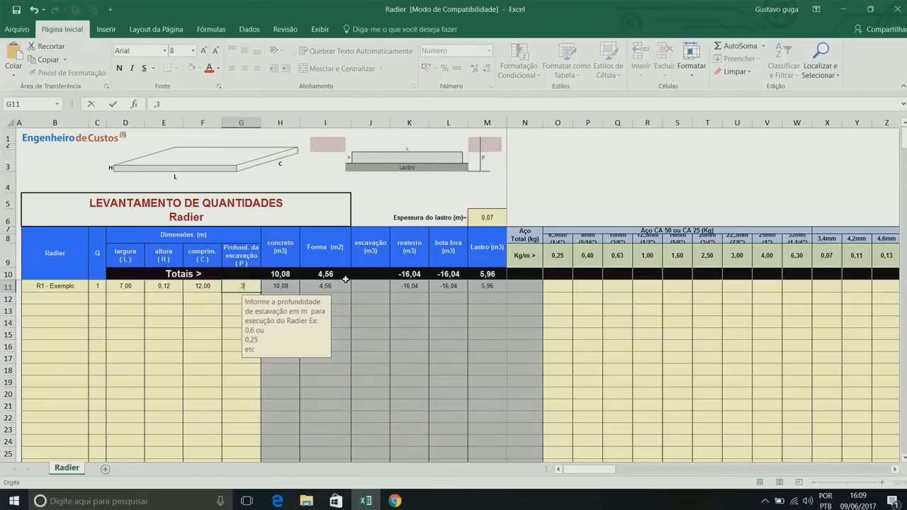
type("3")
key("Tab")
key("shift+Tab")
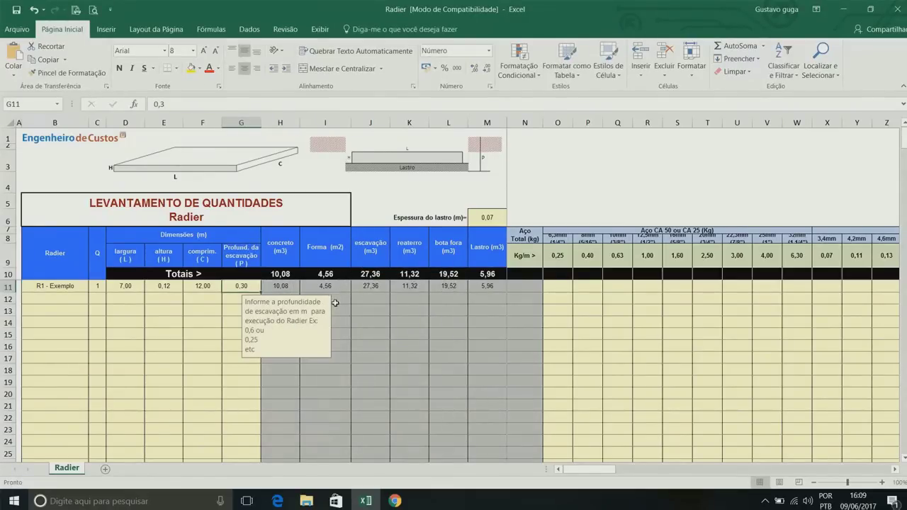
Step: Examine how the concrete volume of R1 - Exemplo is calculated from its width, height and length
left_click(291, 246)
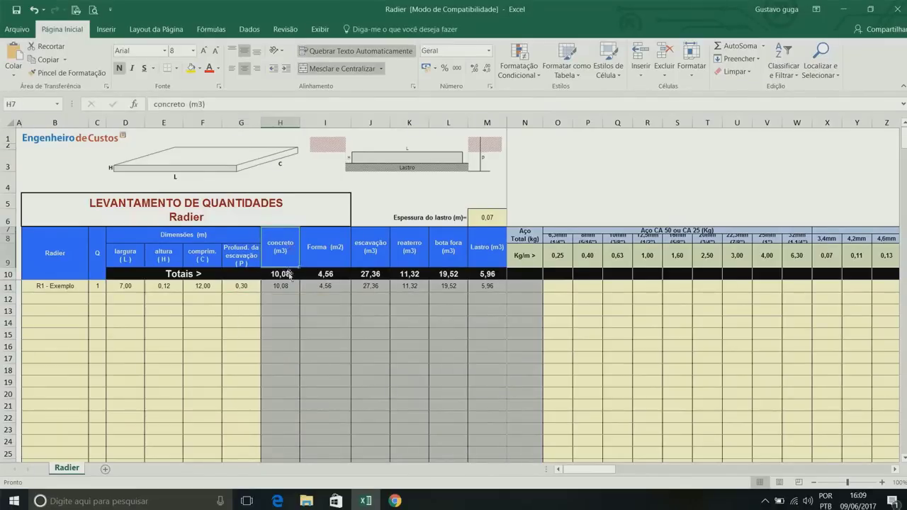
left_click(283, 285)
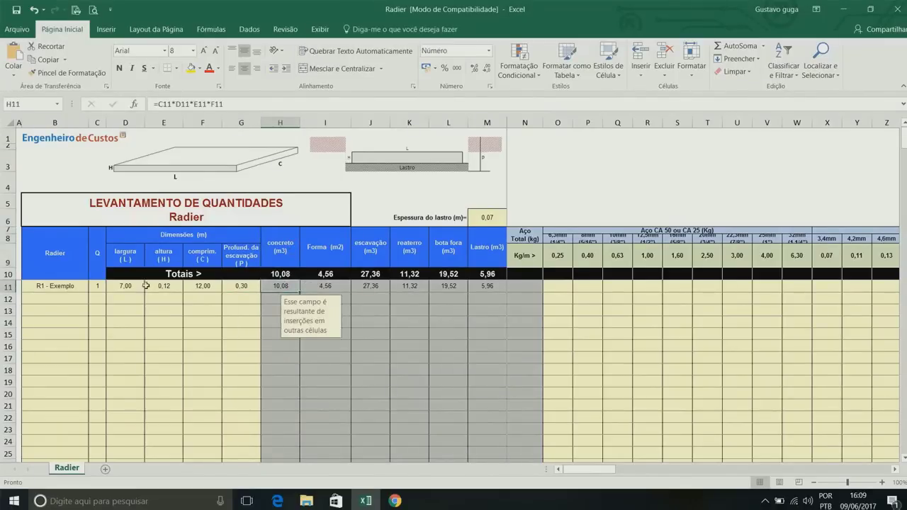
left_click_drag(125, 287, 192, 290)
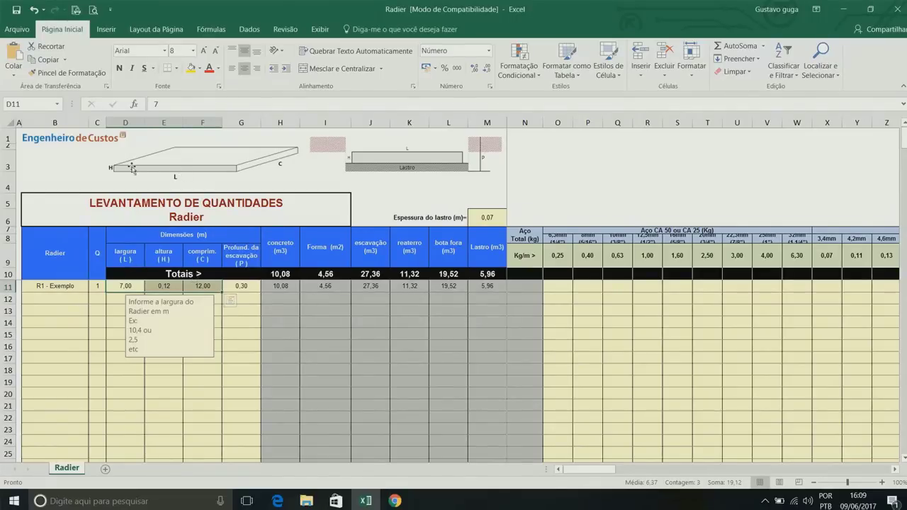
left_click(124, 284)
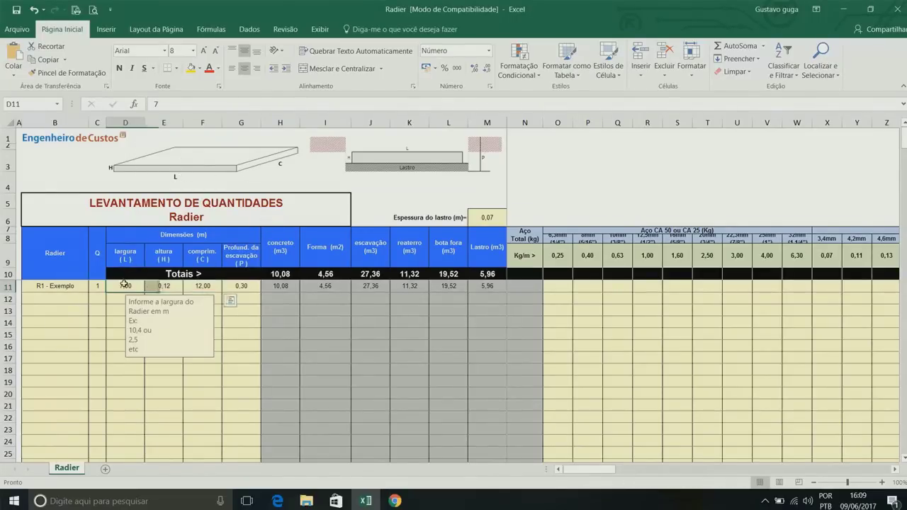
left_click(163, 286)
left_click(189, 285)
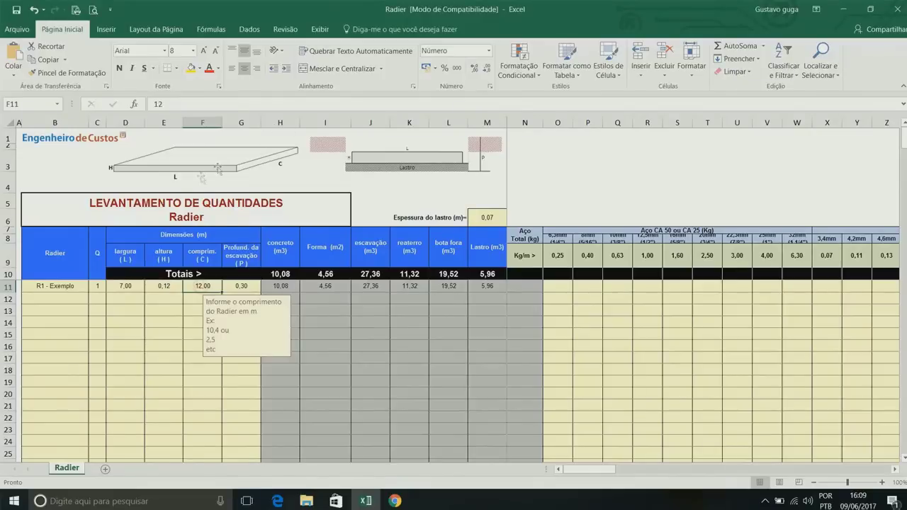
key("Right")
key("Right")
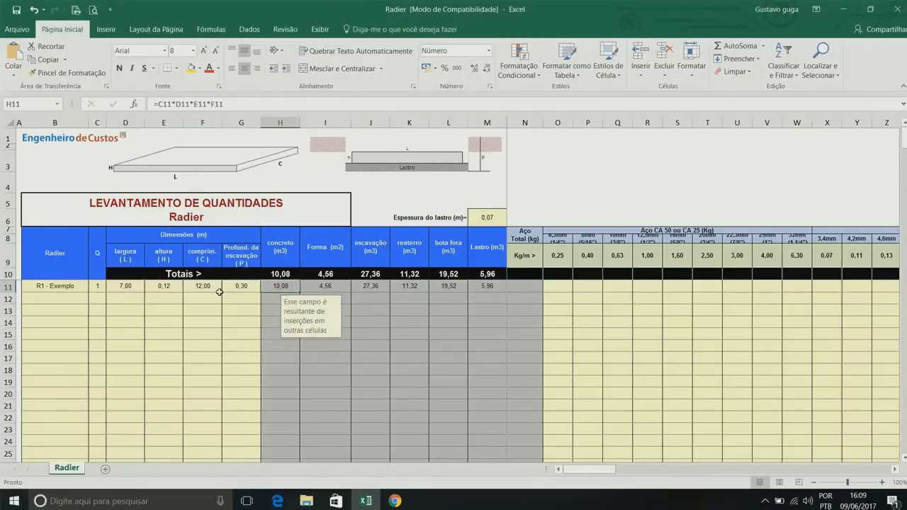
left_click(253, 287)
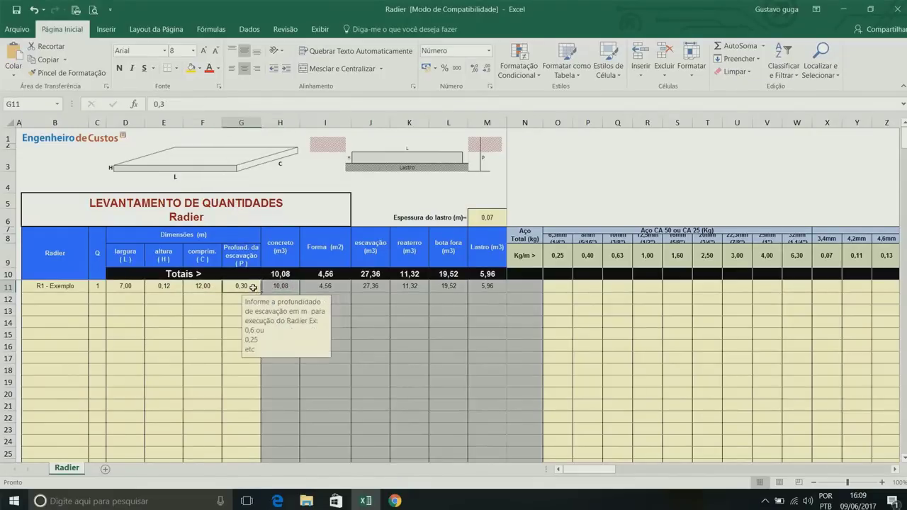
Step: Examine the formwork area and excavation volume formulas of R1 - Exemplo and the excavation depth they relate to
left_click(336, 287)
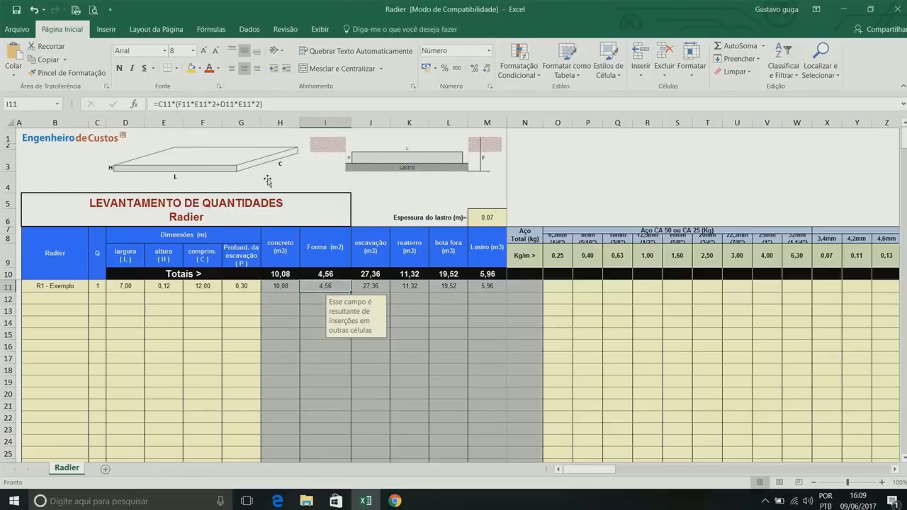
left_click(382, 286)
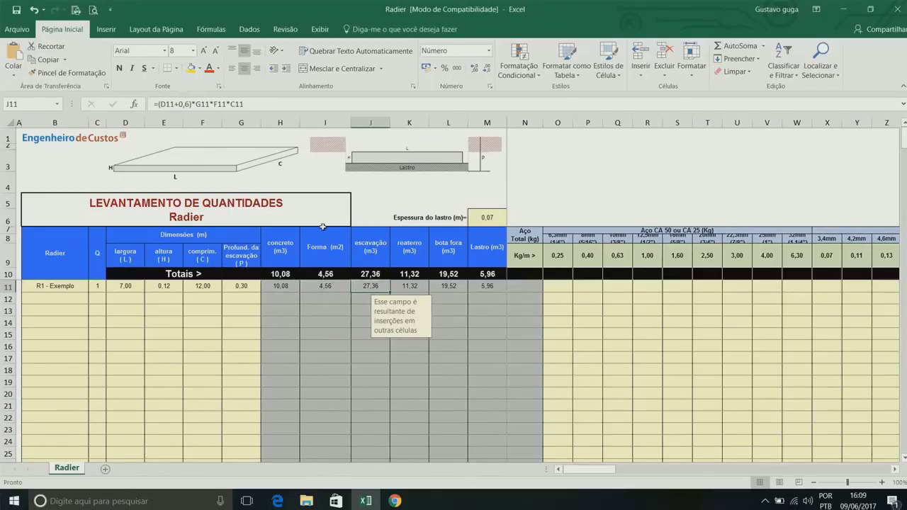
left_click(276, 244)
left_click(251, 259)
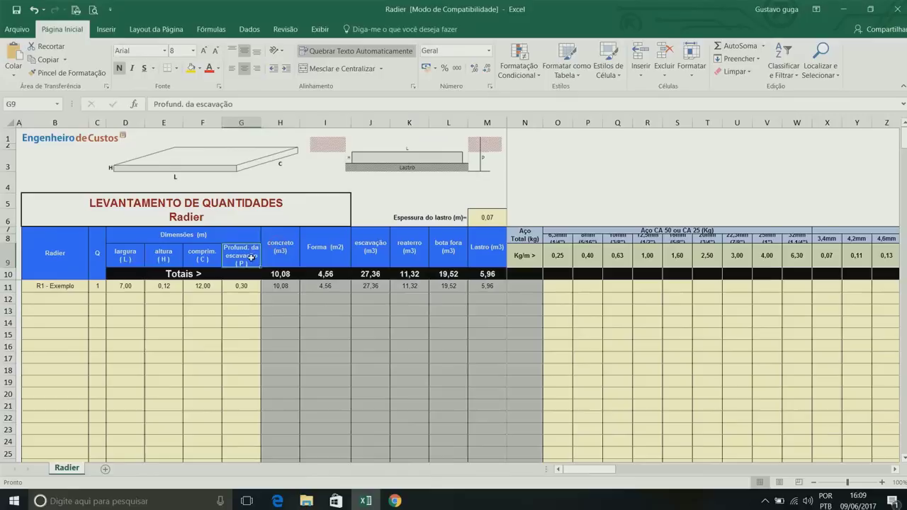
Step: Examine the backfill (reaterro), spoil (bota fora) and Lastro formulas of R1 - Exemplo
left_click(379, 287)
left_click(409, 286)
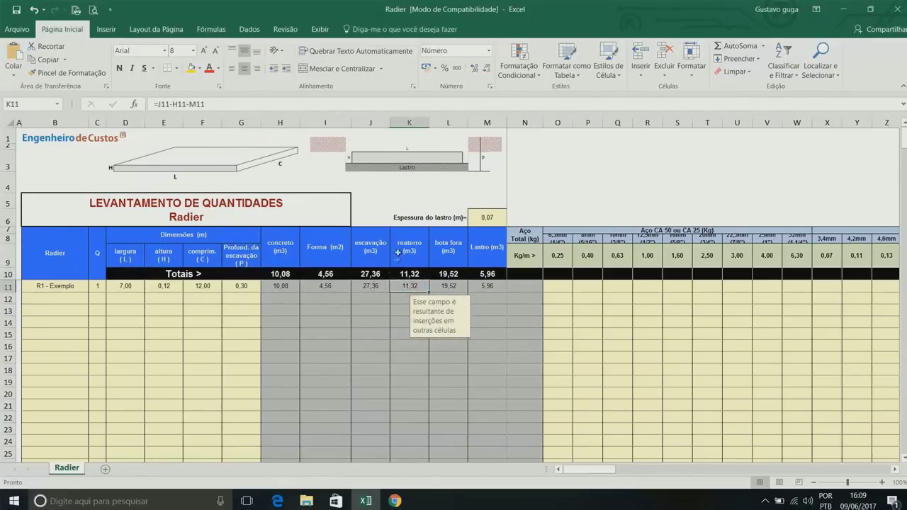
left_click(457, 286)
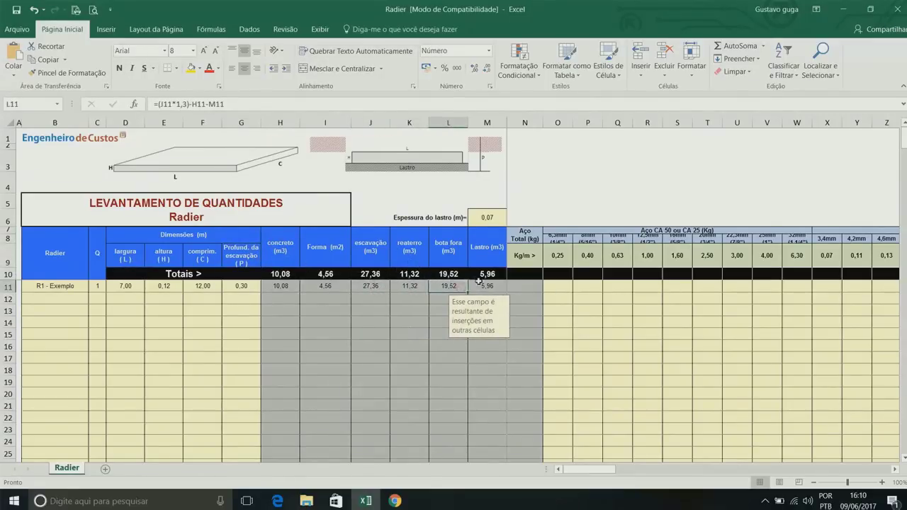
left_click(493, 285)
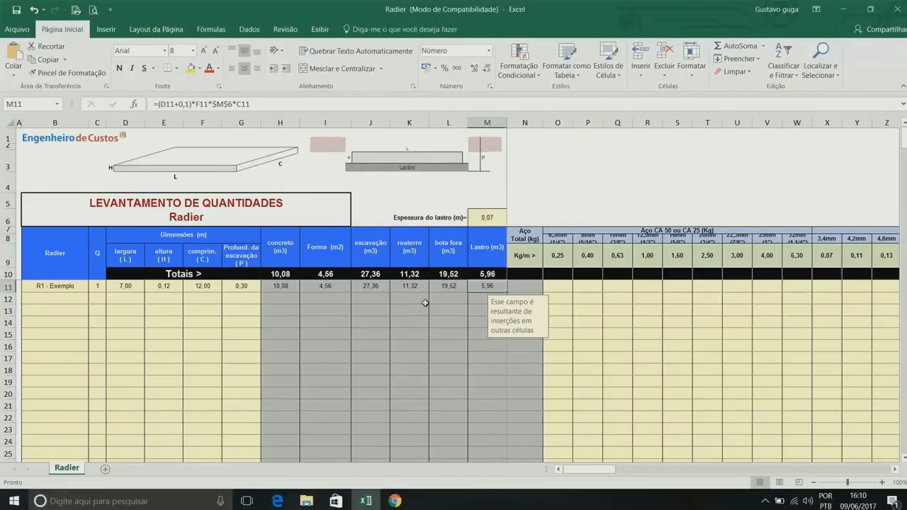
Step: Enter 1008 kg of 10mm (3/8") steel for R1 - Exemplo and widen that column to fit its total
key("Tab")
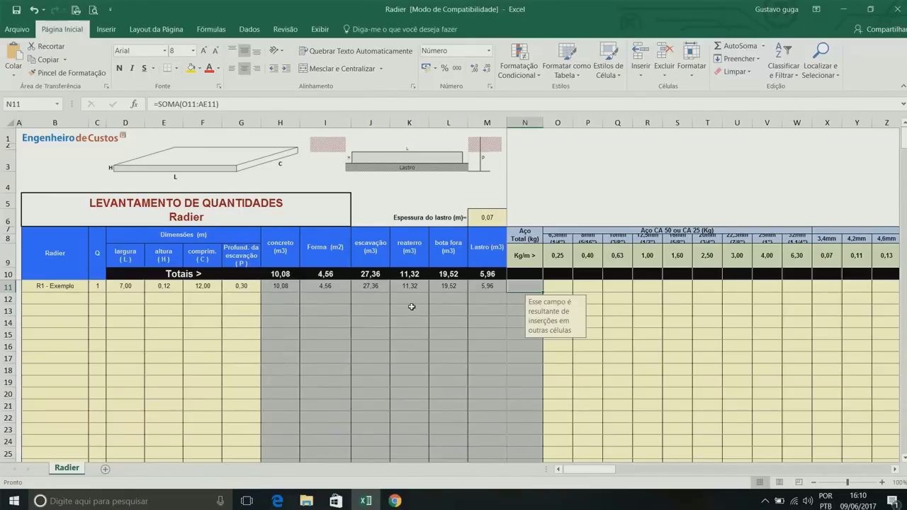
key("Right")
key("Right")
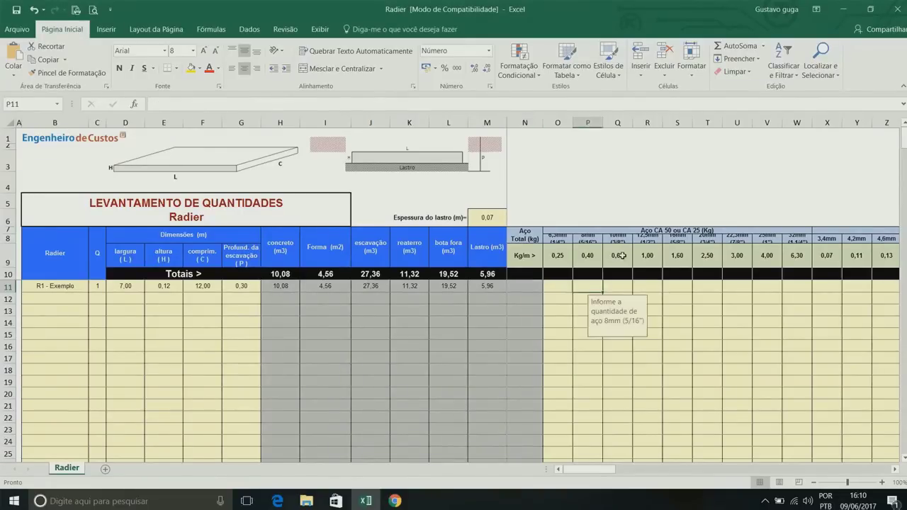
key("Right")
type("1.00")
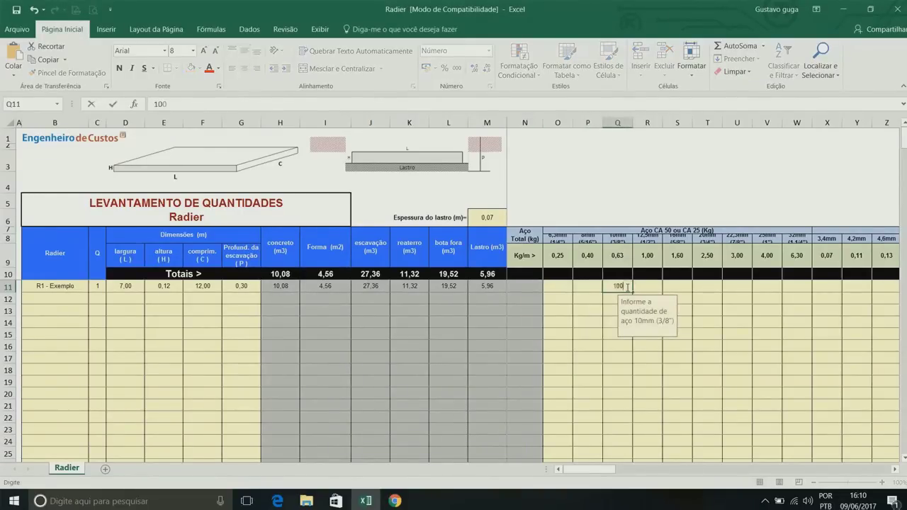
type("8")
key("Return")
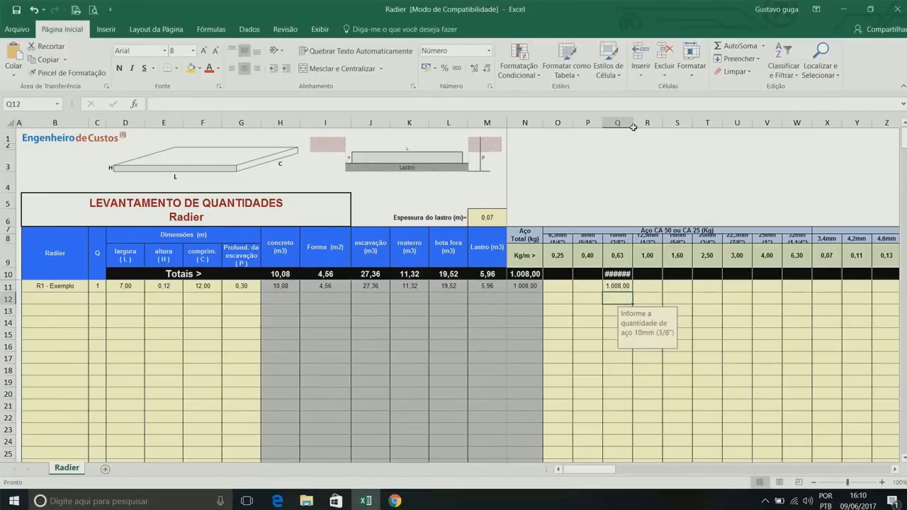
left_click_drag(633, 123, 642, 124)
Step: Examine how the Aço Total (kg) of R1 - Exemplo sums the steel columns, including the CA 50 ou CA 25 group
left_click(521, 285)
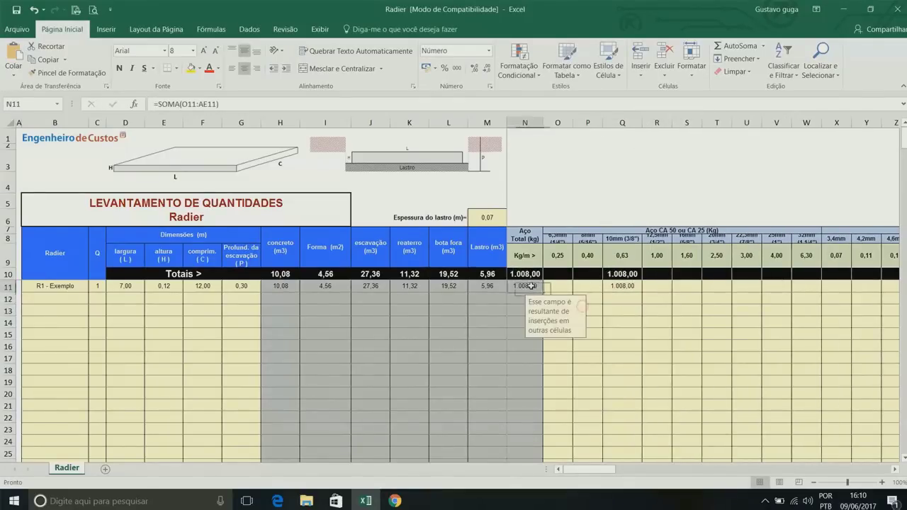
left_click(606, 285)
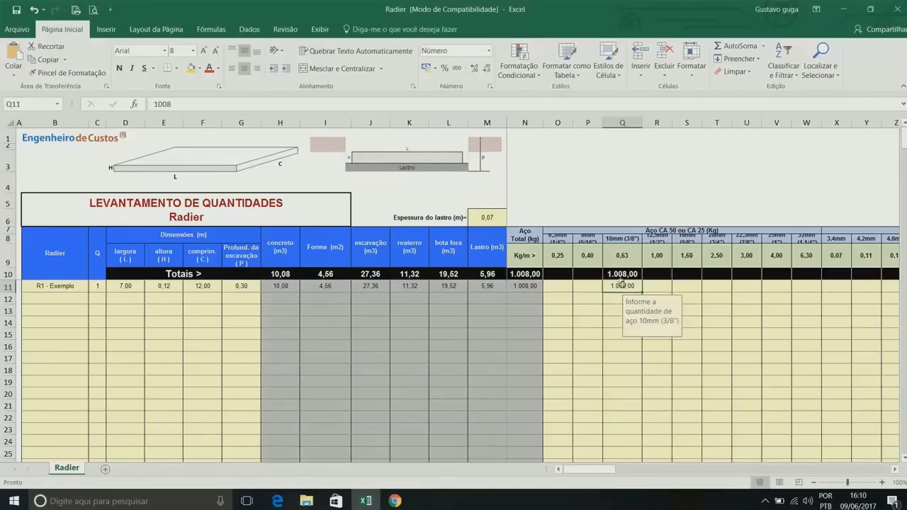
left_click(523, 286)
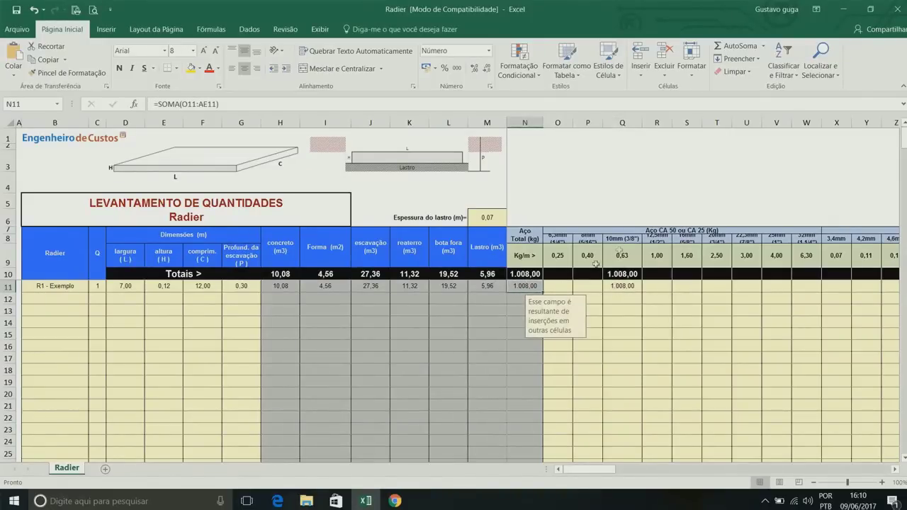
left_click(675, 232)
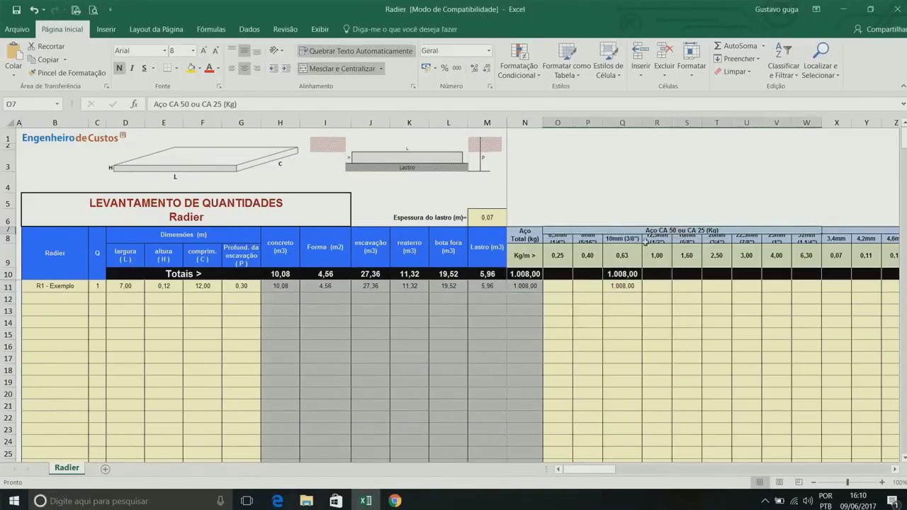
left_click(523, 286)
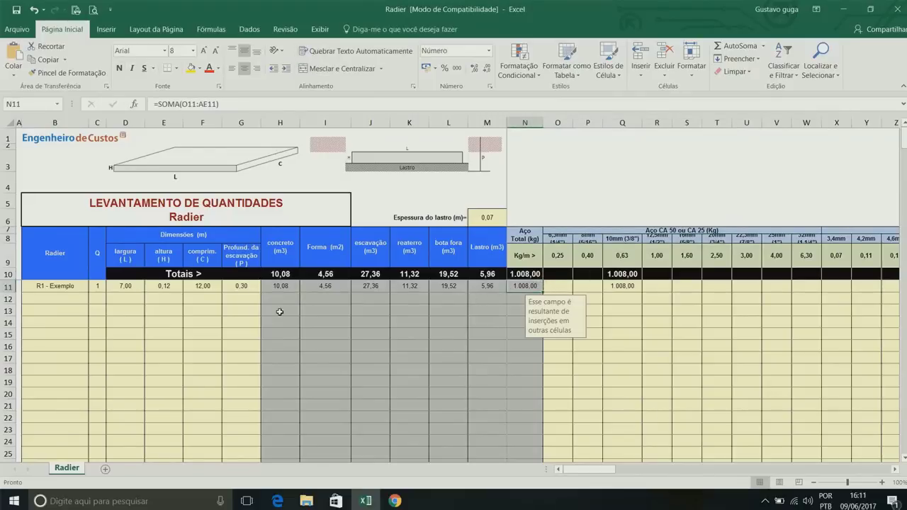
Step: Review the inputs of R1 - Exemplo and the calculated quantity columns from concreto to Lastro
left_click(234, 308)
left_click(528, 286)
left_click(236, 308)
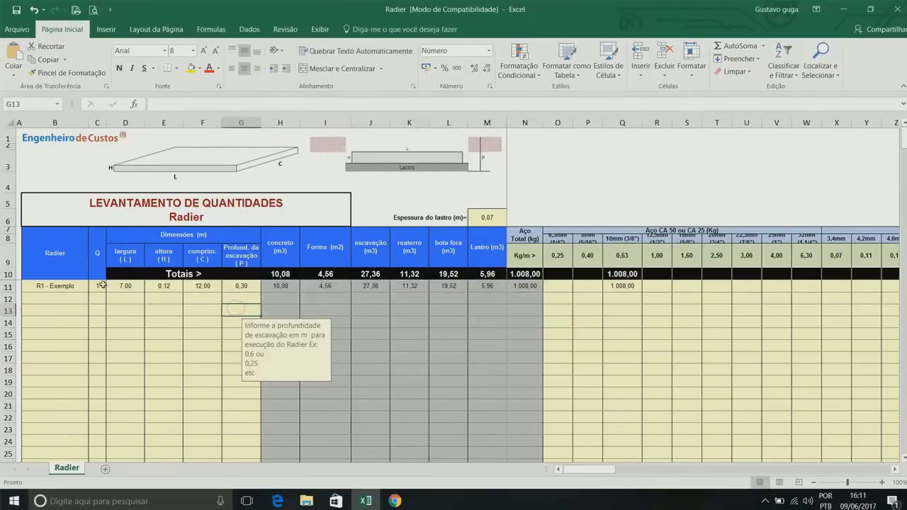
left_click(68, 286)
left_click(212, 310)
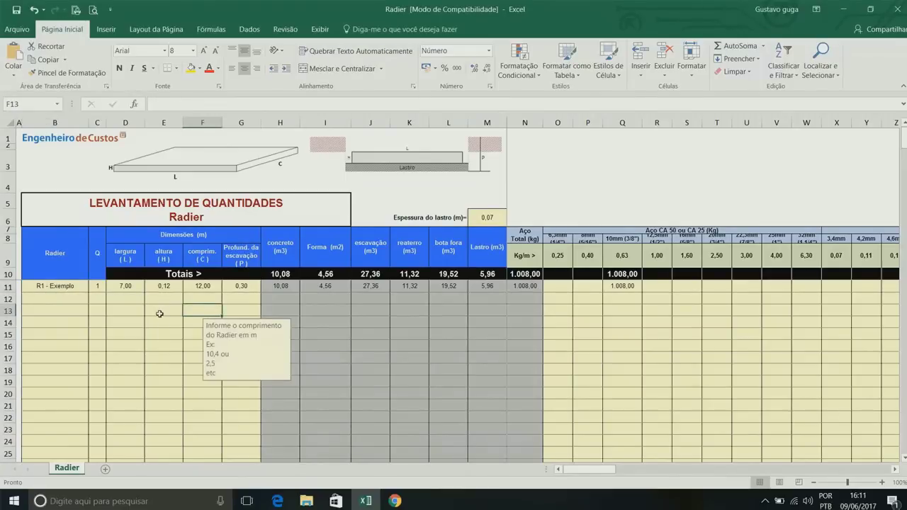
left_click(85, 287)
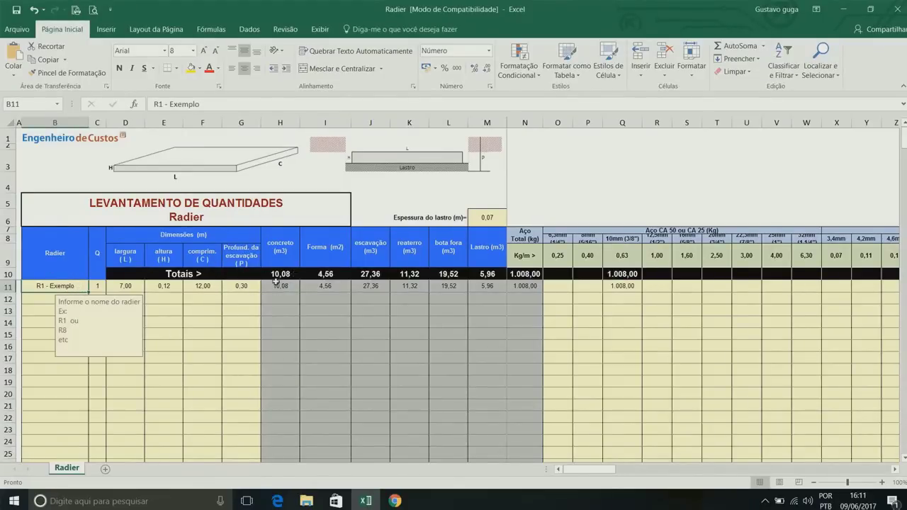
left_click(229, 291)
left_click_drag(284, 255, 488, 252)
Step: Switch to Chrome and bring up the general search of the TCPO WEB site
left_click(395, 501)
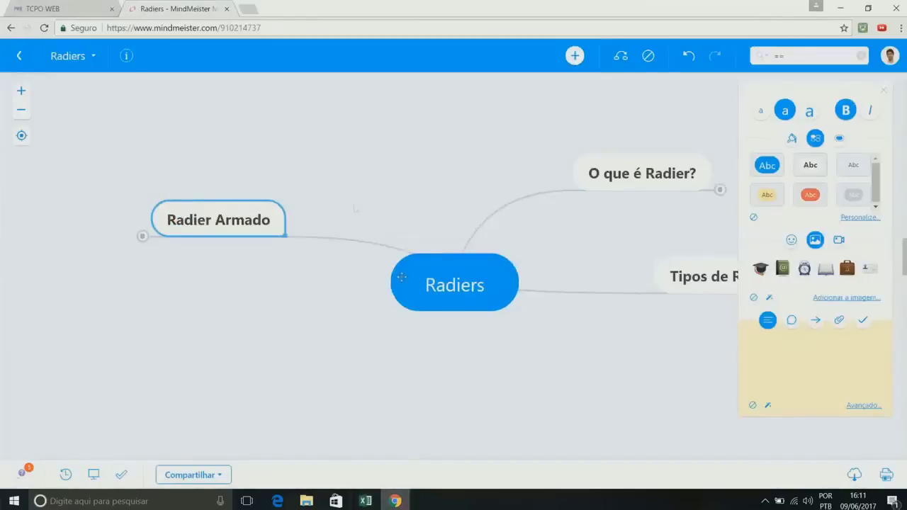
key("ctrl+Tab")
left_click(300, 131)
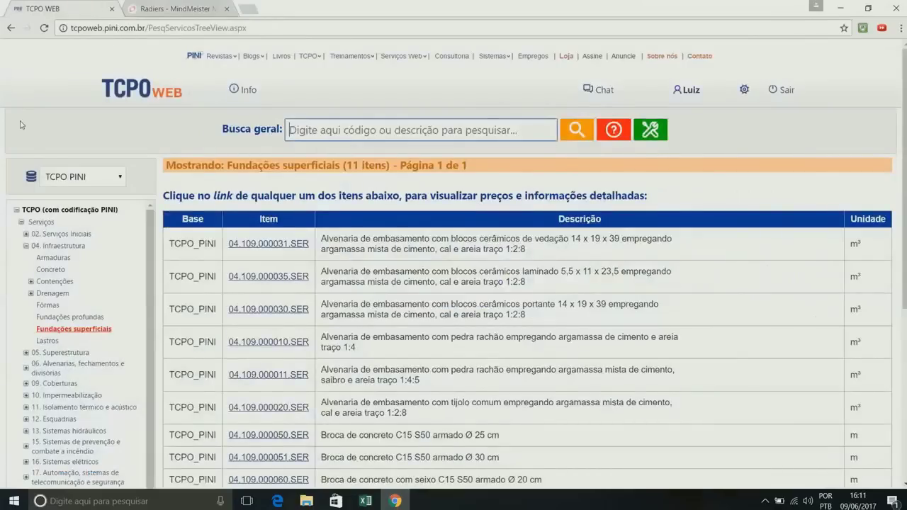
type("radi")
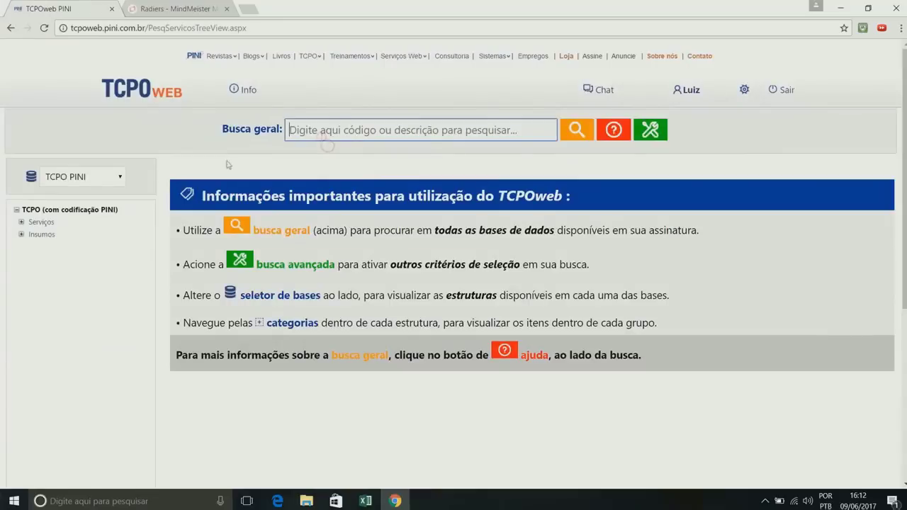
Step: Browse the TCPO PINI services to Fundações superficiais under 04. Infraestrutura and look through its items for radier compositions
left_click(21, 222)
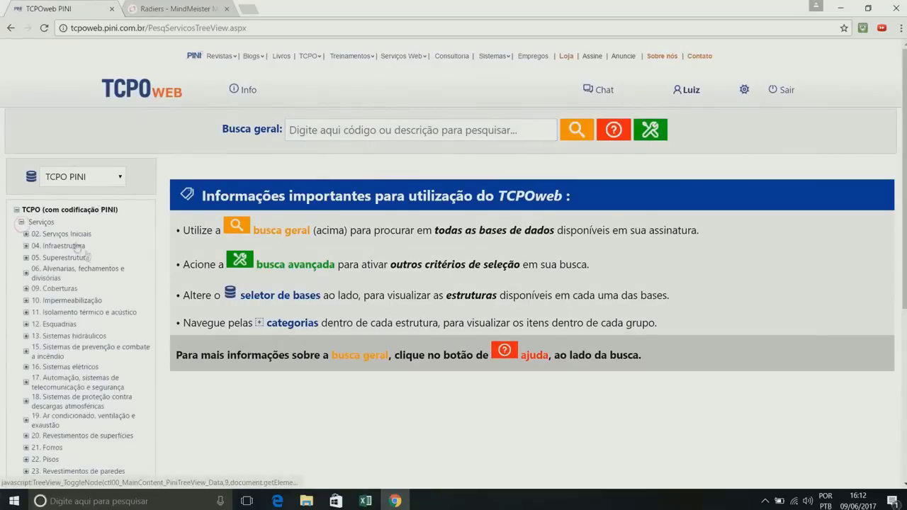
scroll(78, 252, "down", 1)
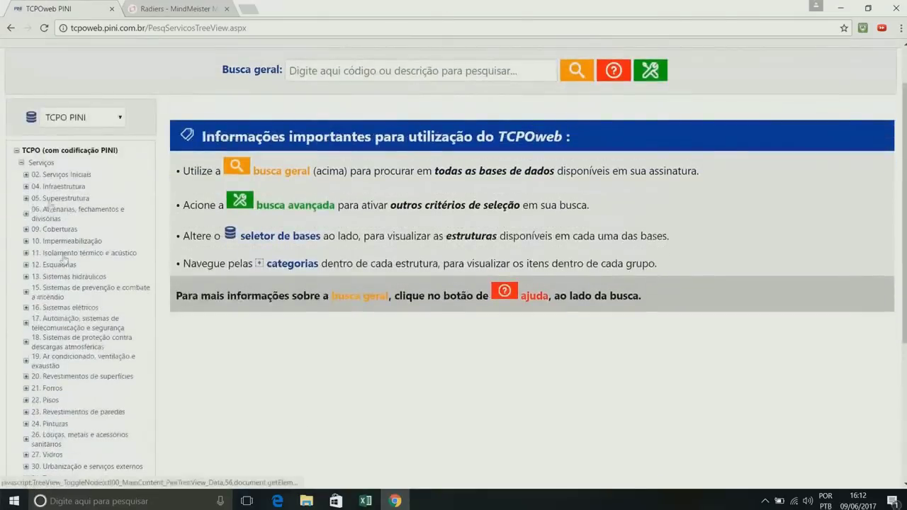
left_click(26, 174)
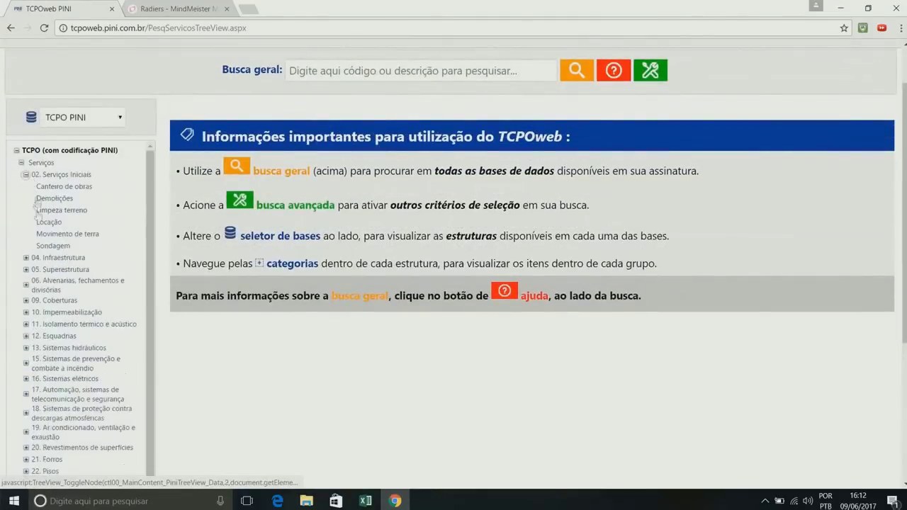
left_click(26, 257)
scroll(80, 229, "down", 3)
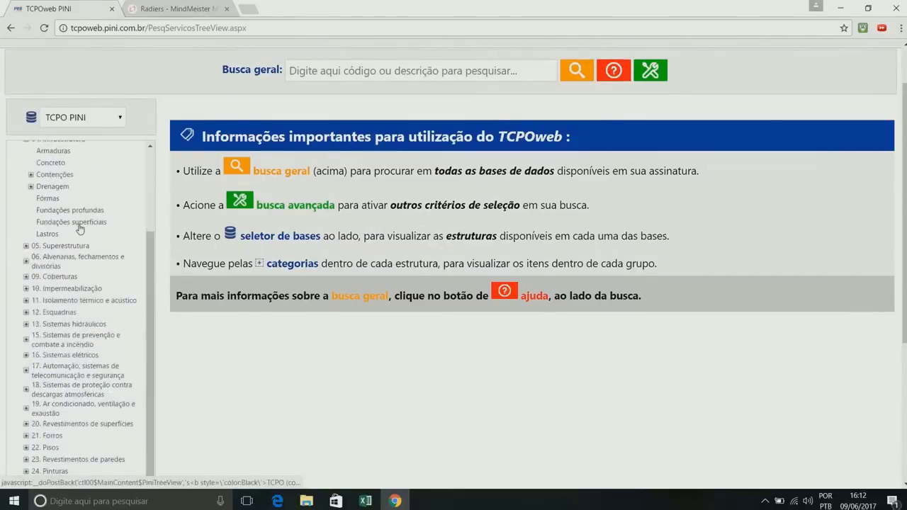
left_click(103, 224)
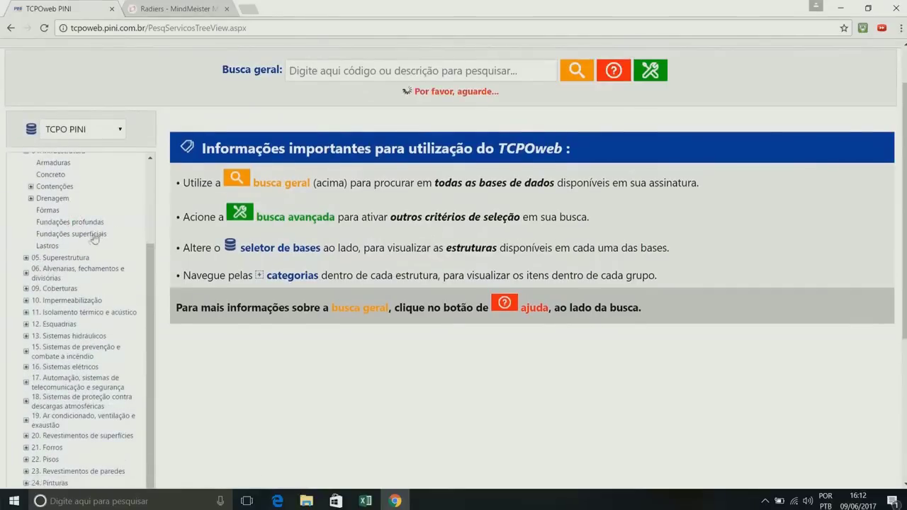
scroll(442, 203, "down", 3)
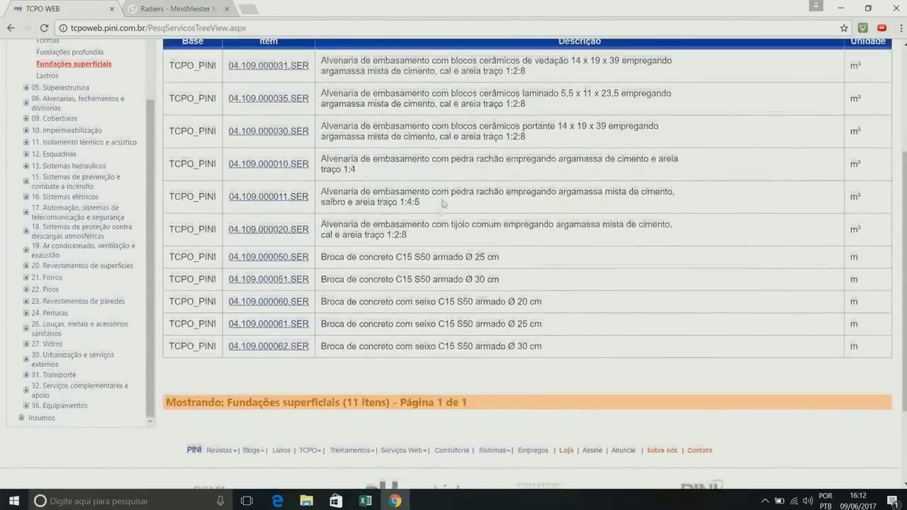
scroll(443, 204, "down", 1)
scroll(82, 253, "up", 3)
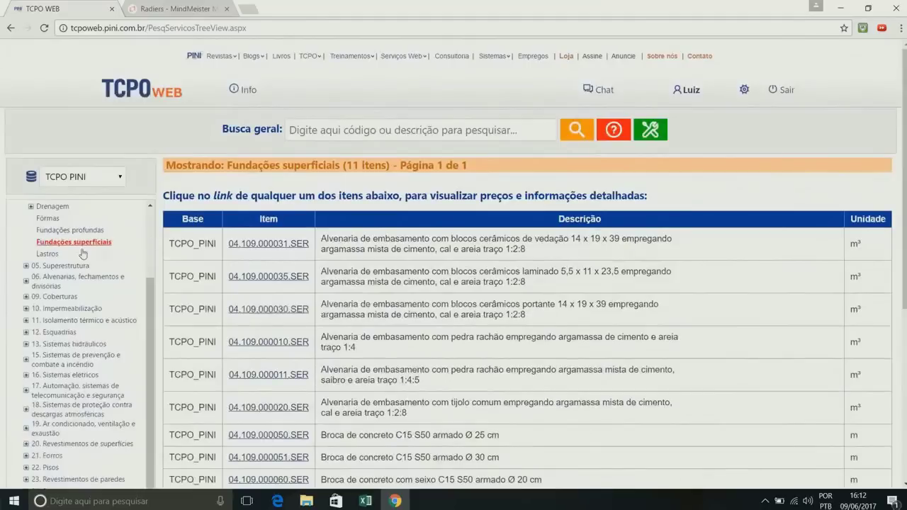
Step: Search all TCPO WEB bases for "radier" and "radiers", and clear the search text
left_click(322, 135)
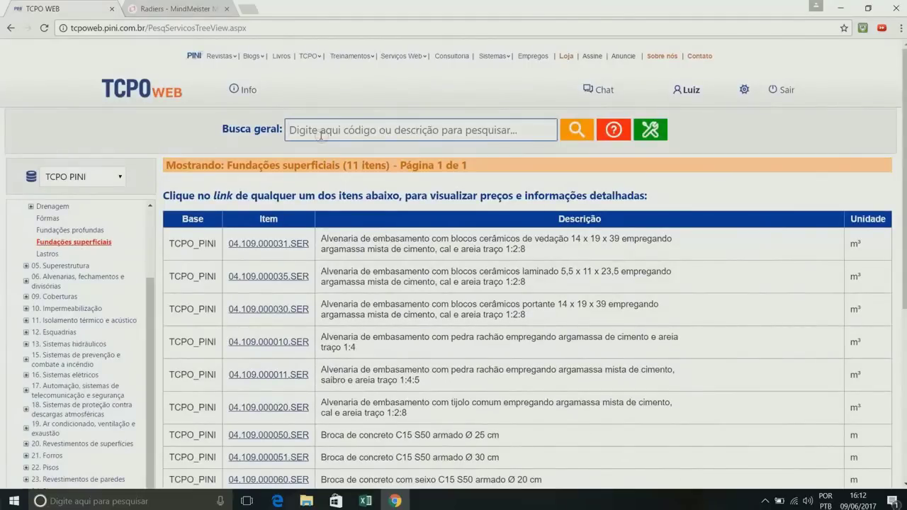
type("radier")
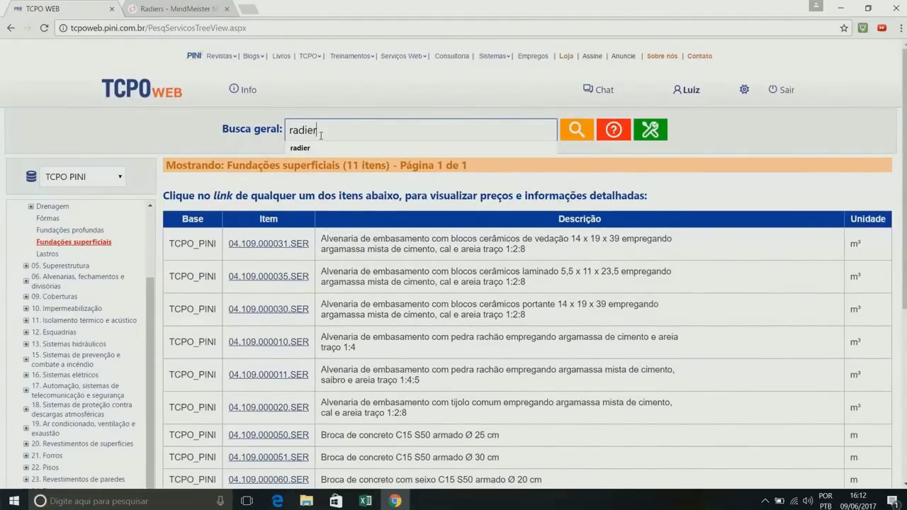
key("Return")
type("s")
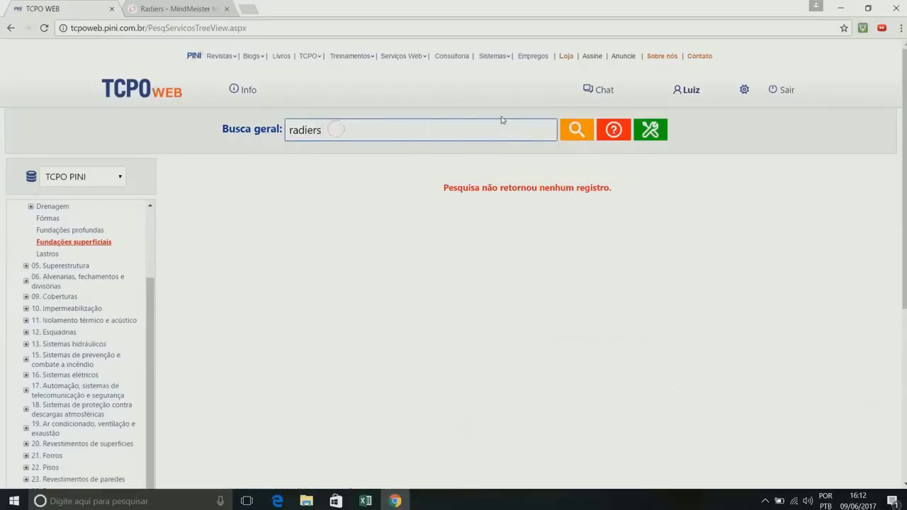
key("Return")
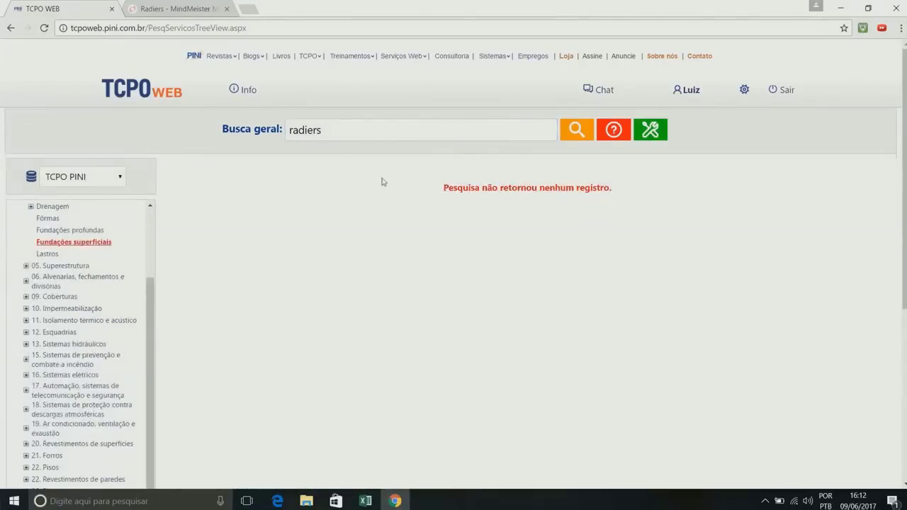
double_click(332, 131)
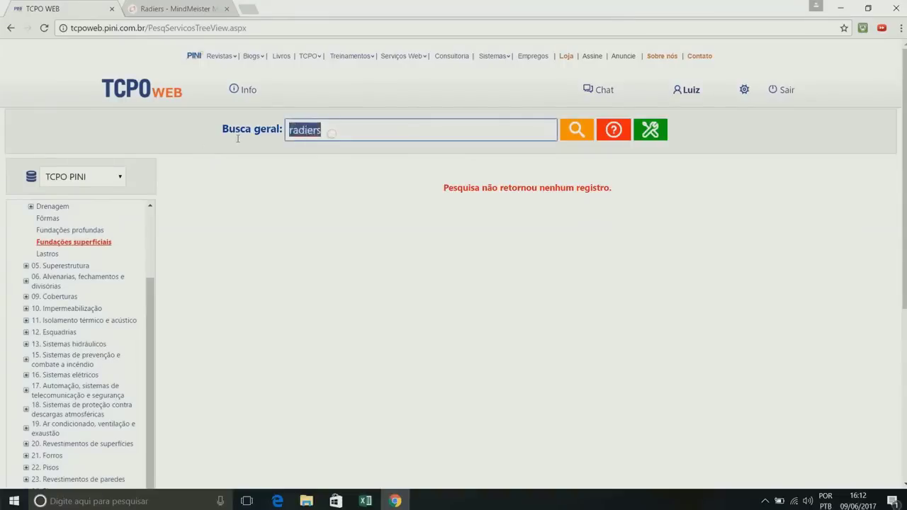
key("BackSpace")
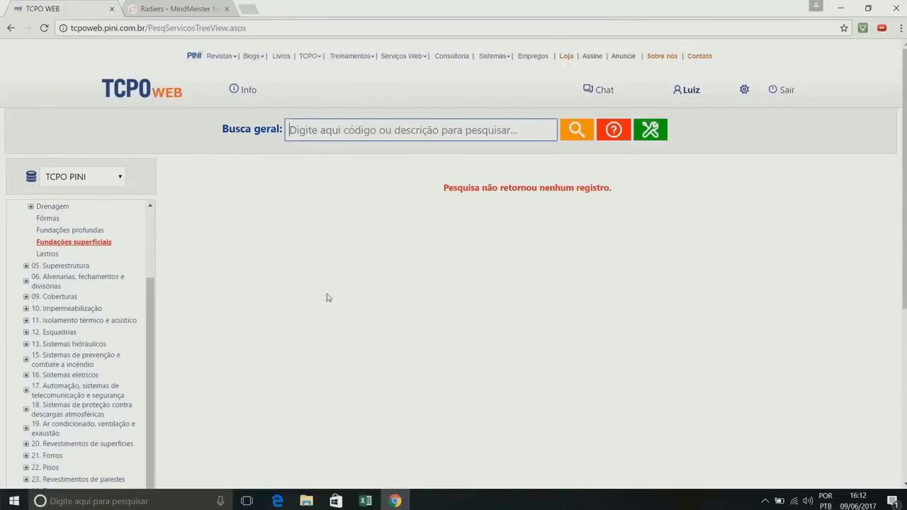
Step: Switch back to the Radier workbook in Excel and inspect the calculated cells of empty row 13 up to the Lastro column
left_click(367, 501)
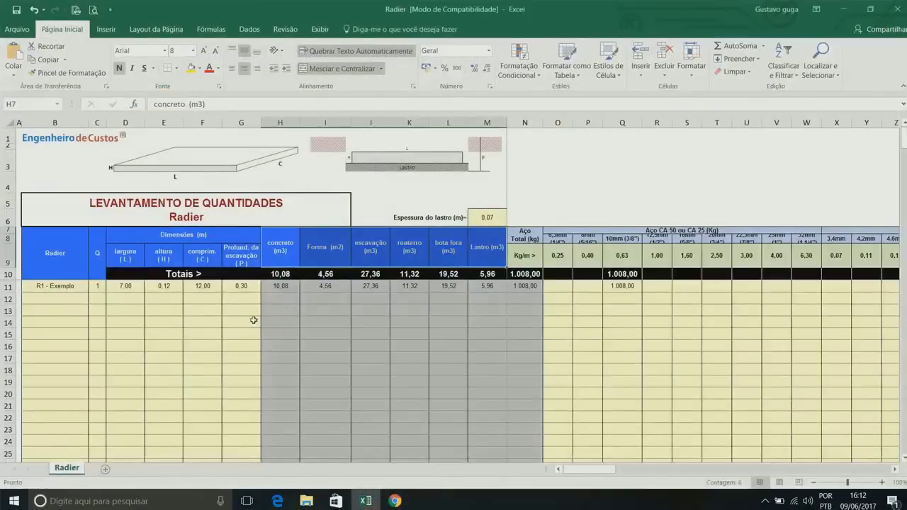
left_click(306, 296)
key("Down")
key("Right")
key("Right")
key("Right")
key("Right")
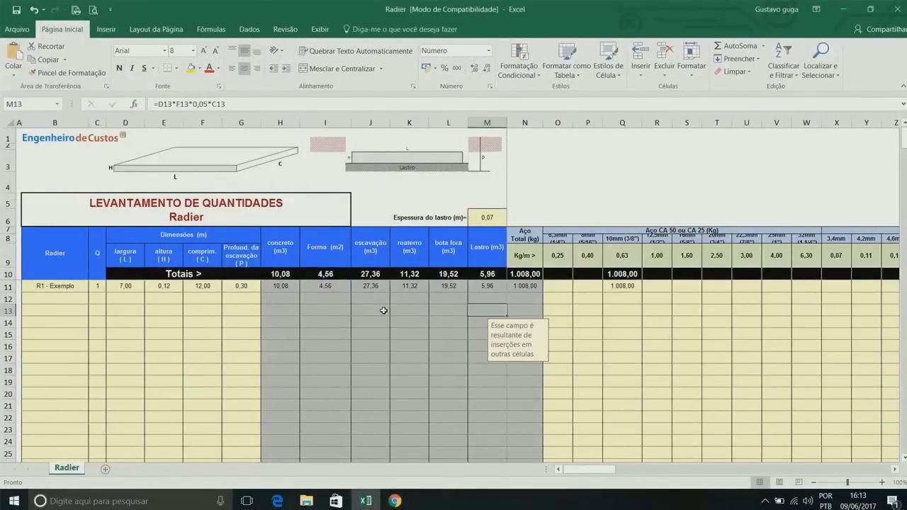